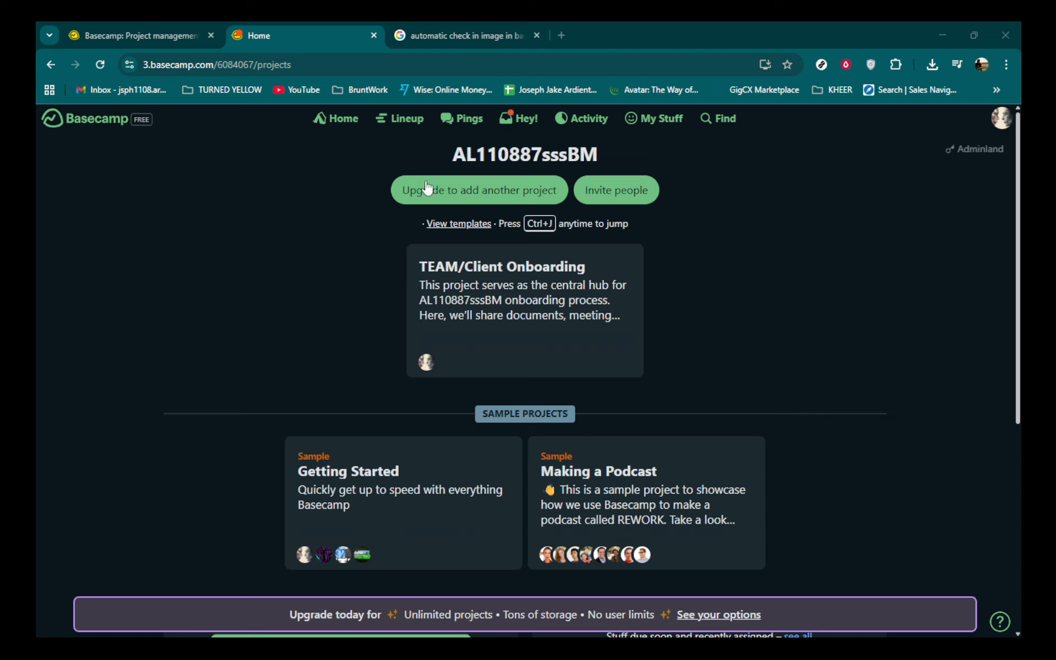
- Open the tool setup of the TEAM/Client Onboarding project and check whether Automatic Check-ins is enabled
left_click(509, 297)
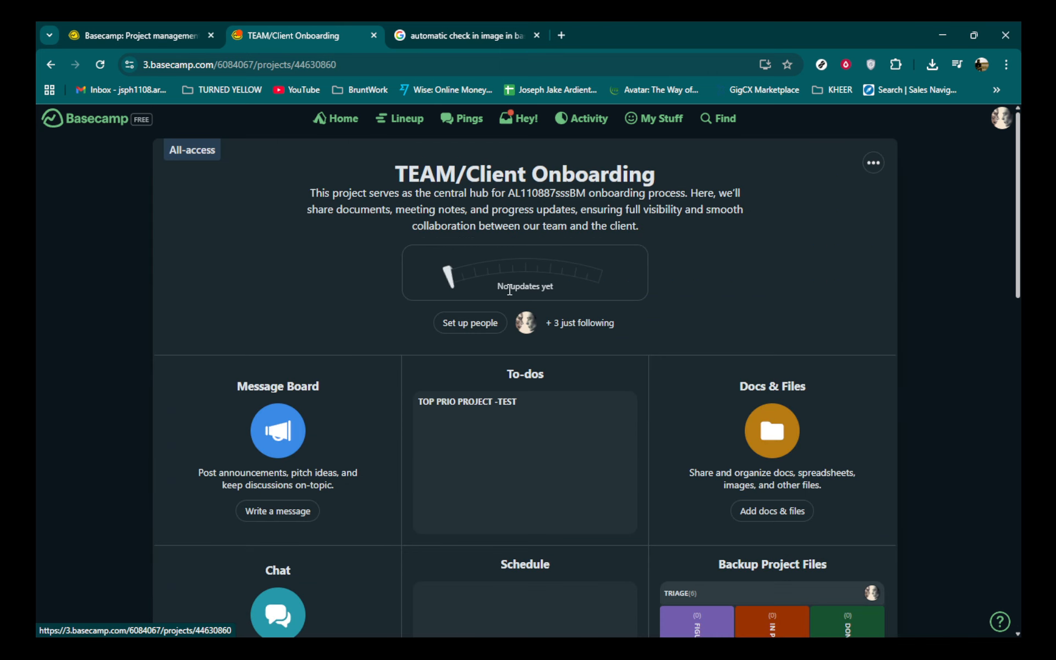
left_click(873, 164)
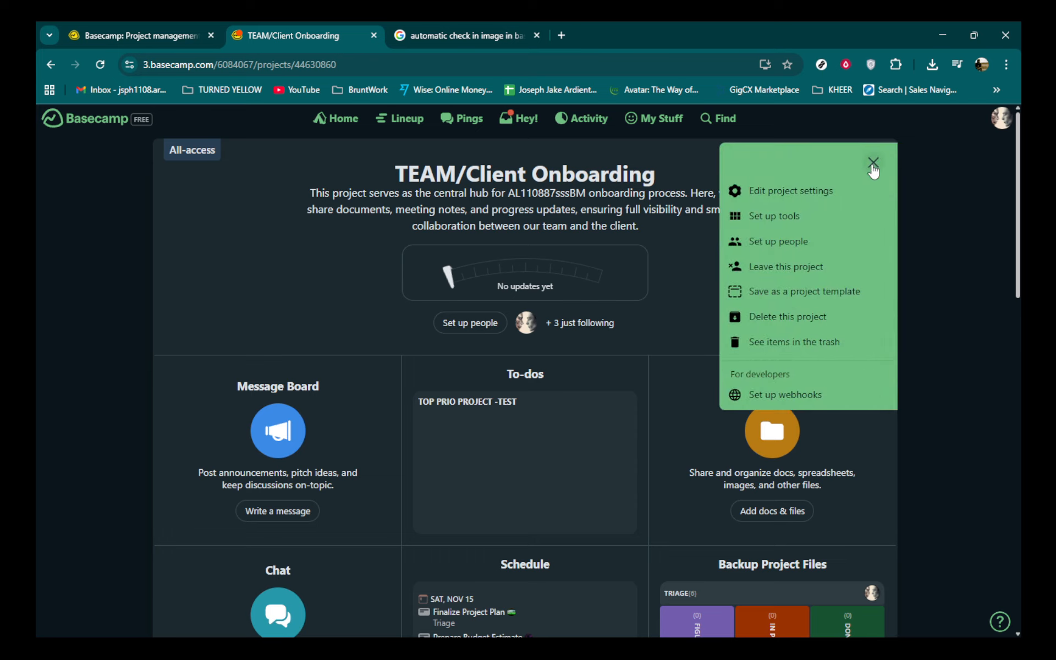
left_click(775, 217)
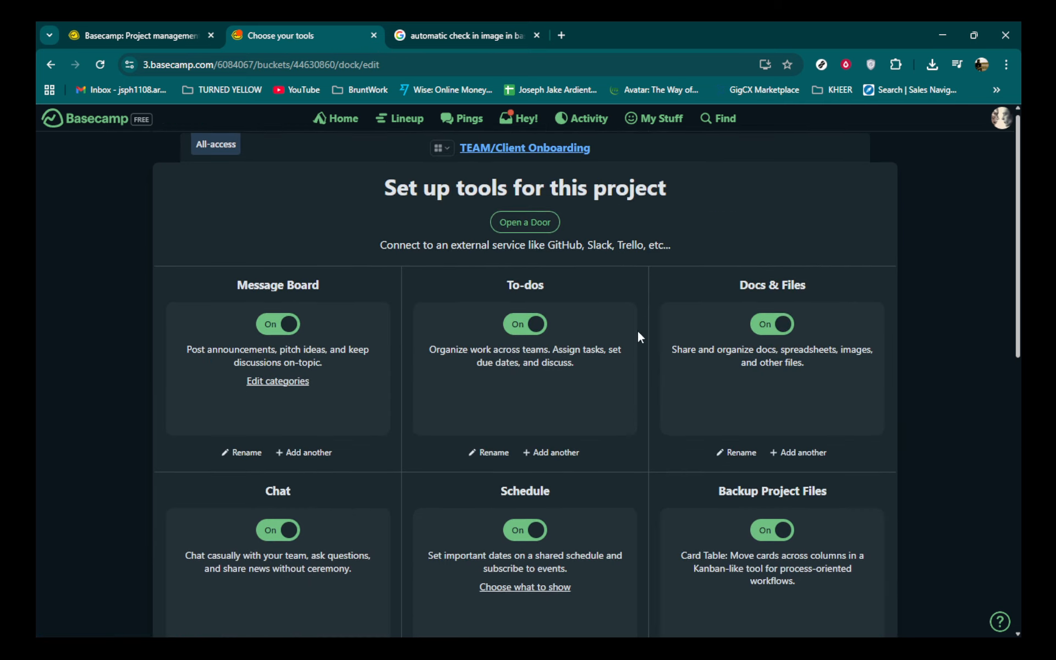
scroll(605, 385, "down", 5)
scroll(593, 429, "down", 5)
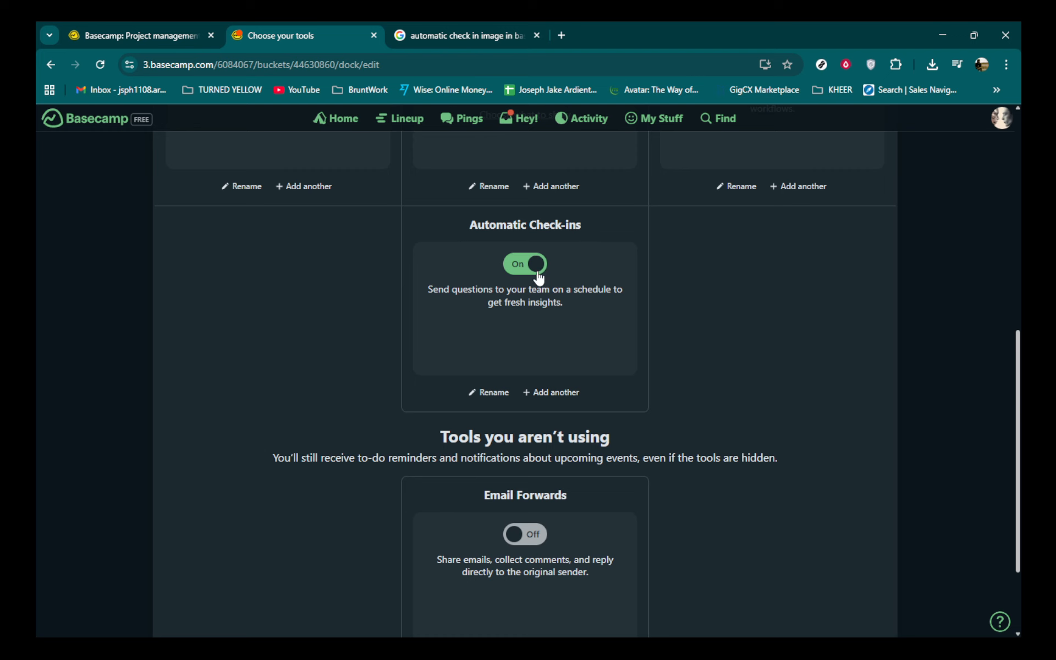
scroll(773, 312, "up", 8)
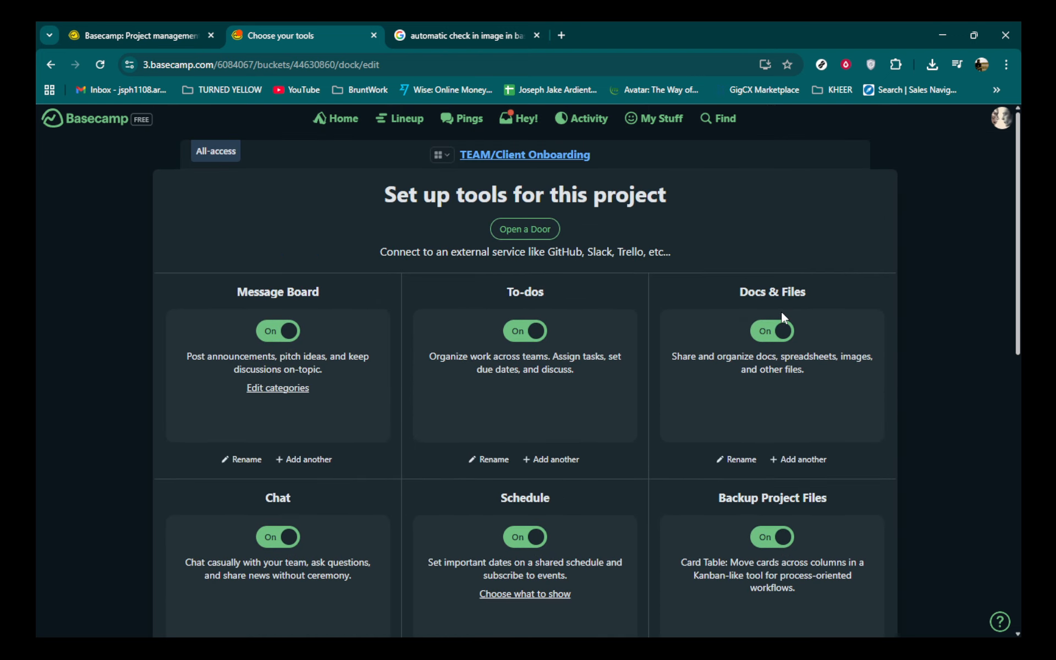
- Return to the TEAM/Client Onboarding project page and open its Automatic Check-ins tool
left_click(526, 160)
scroll(694, 258, "down", 5)
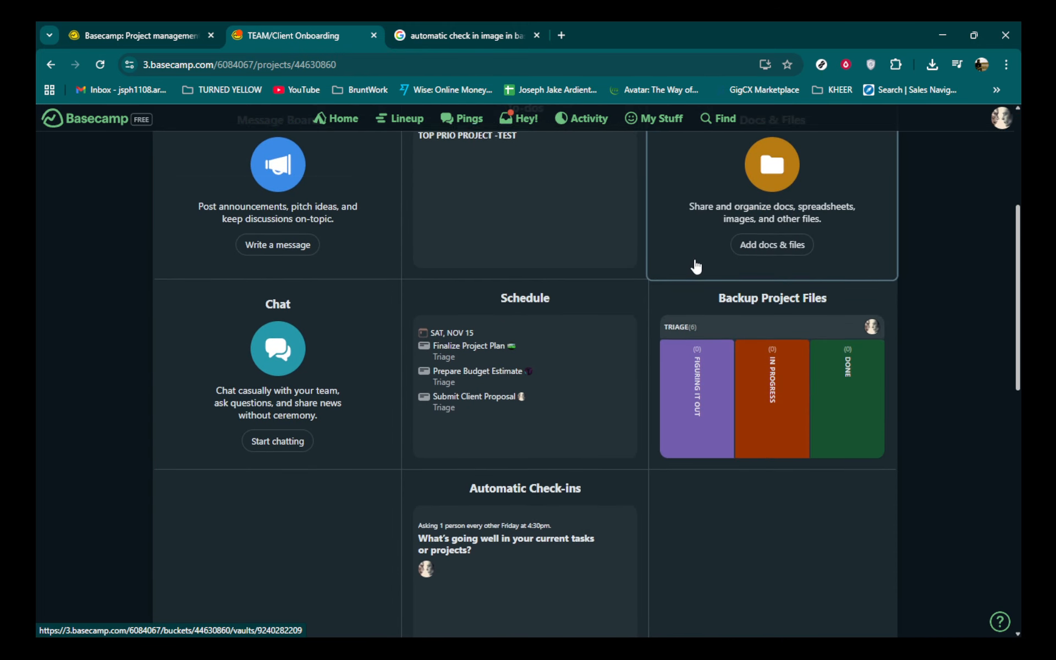
scroll(696, 267, "down", 3)
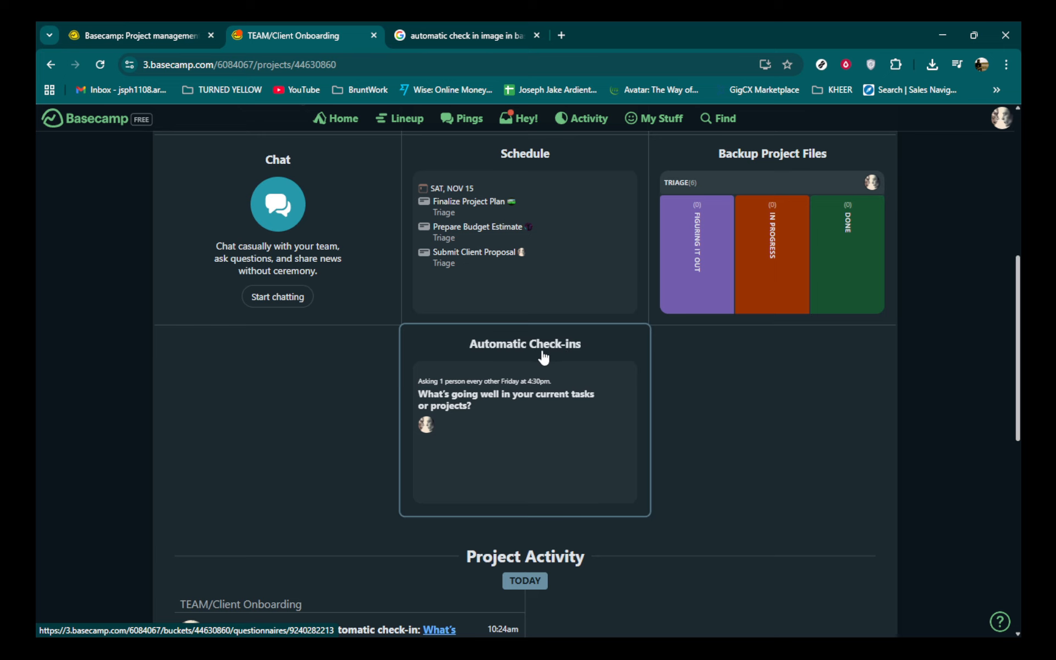
left_click(529, 438)
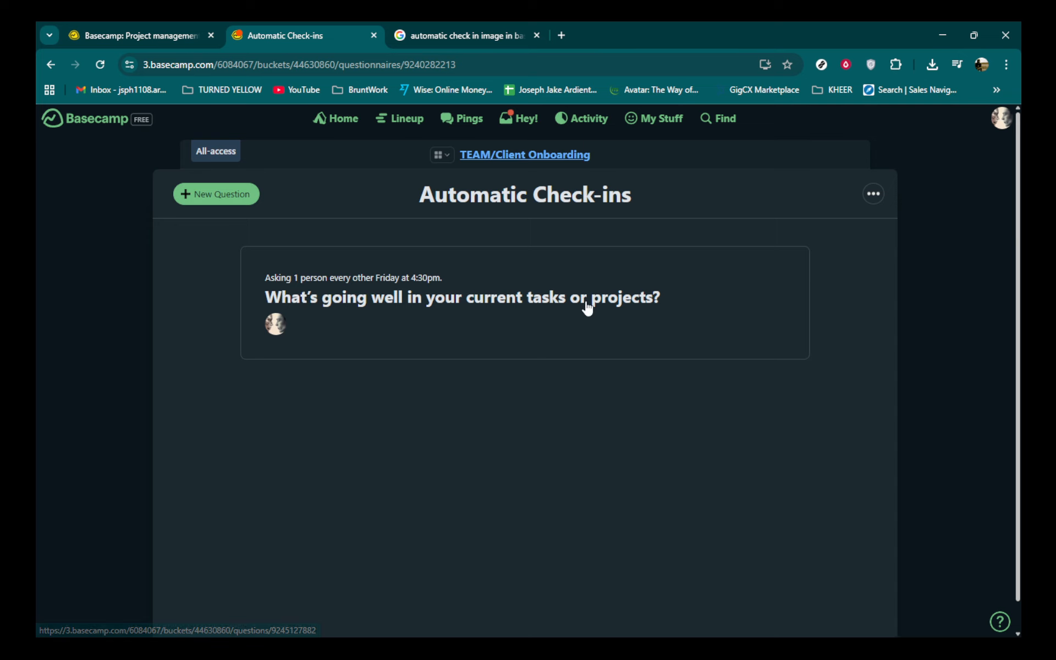
- Start a new check-in question reading "What challenges are you facing this week?"
left_click(212, 199)
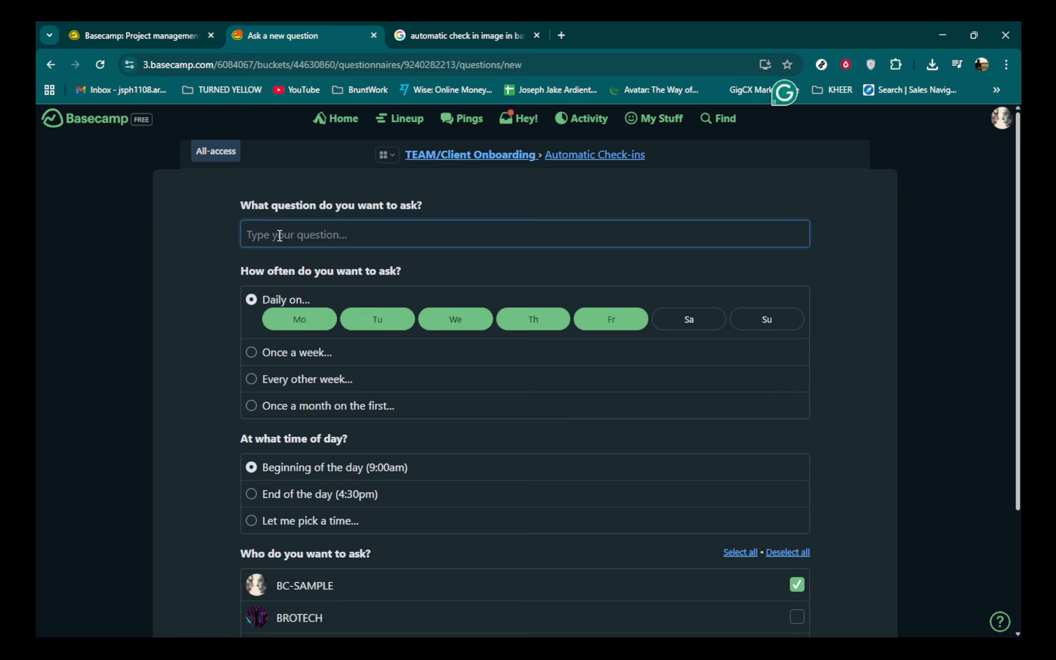
type("What challenges are you facing this week?")
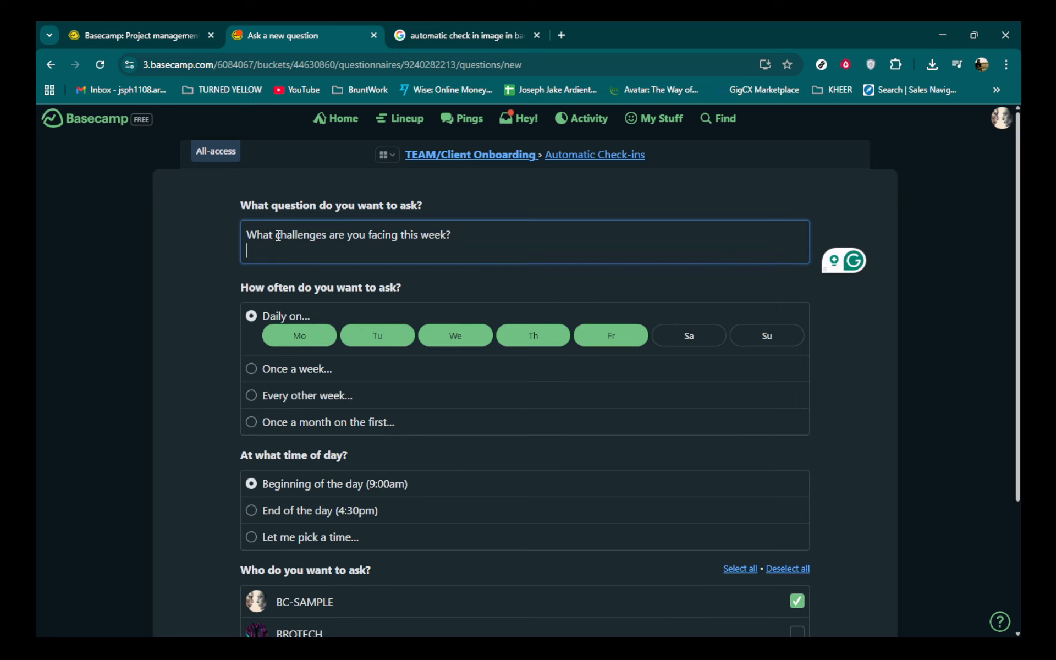
key("BackSpace")
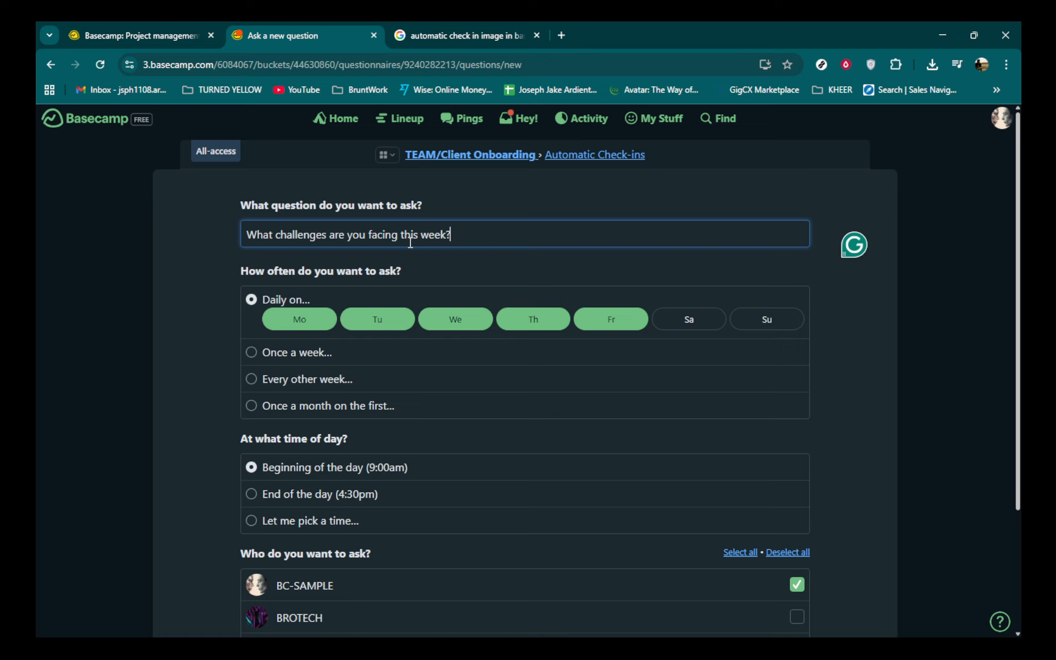
- Schedule the question once a week on Friday at the end of the day (4:30pm)
left_click(286, 355)
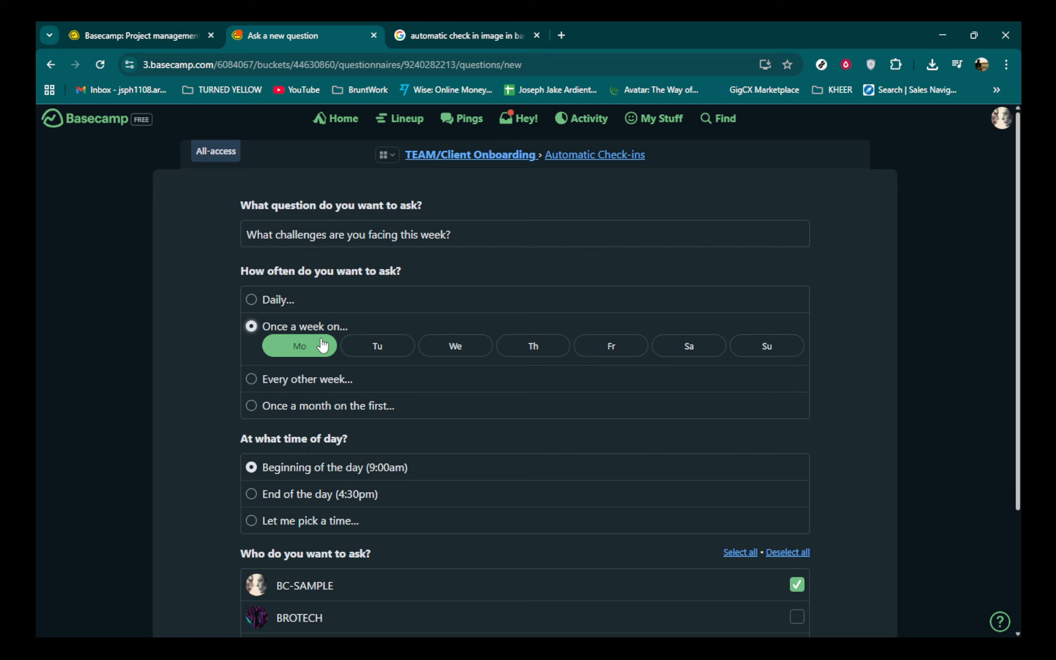
left_click(607, 352)
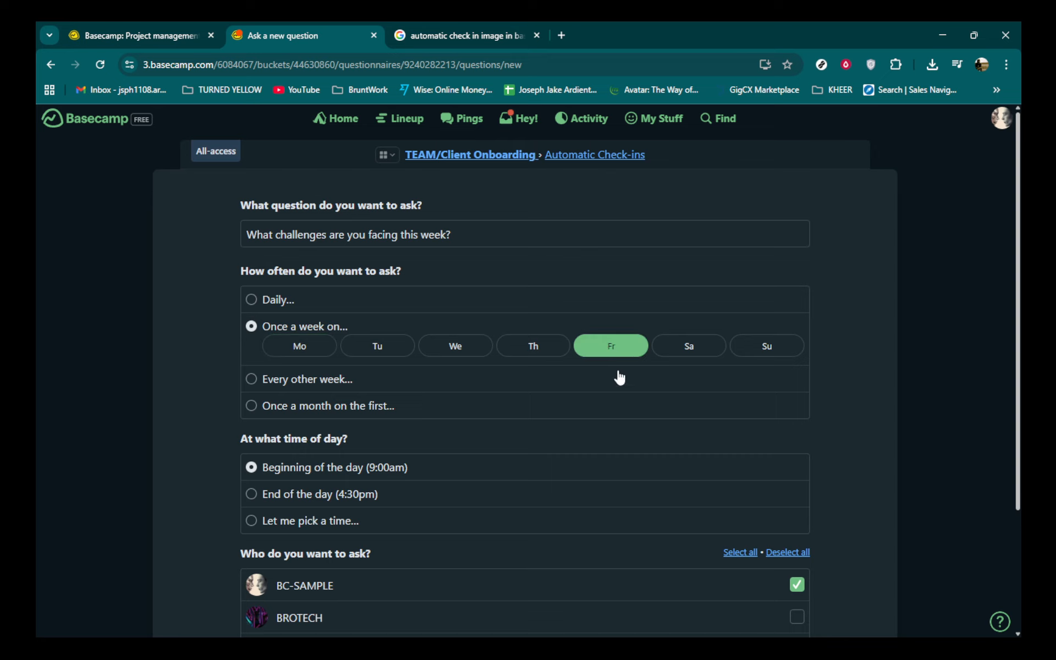
scroll(484, 390, "down", 1)
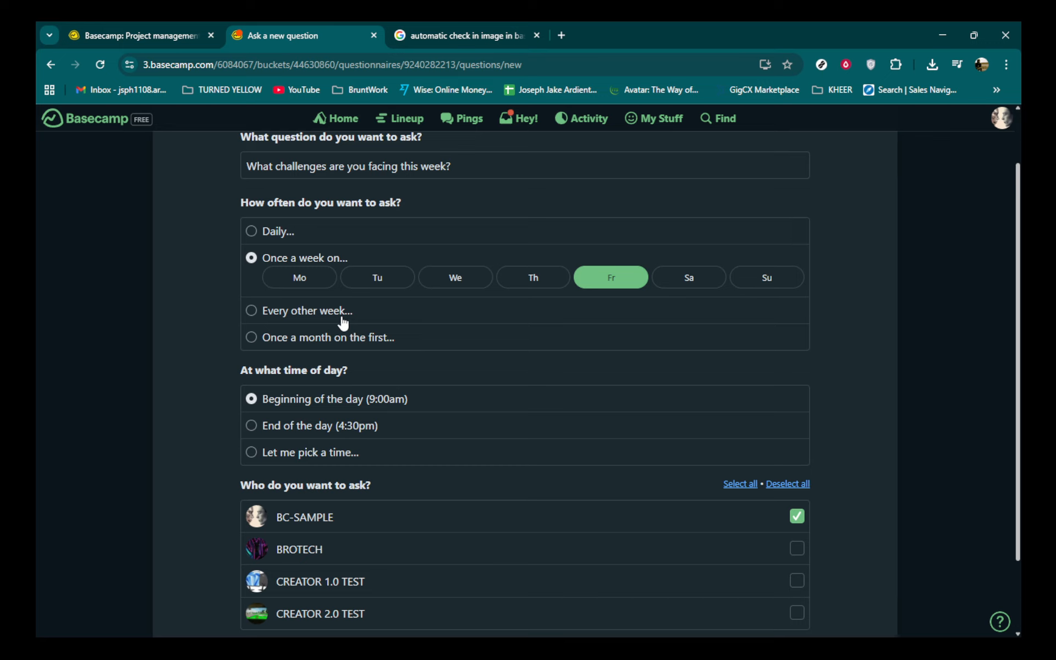
scroll(483, 361, "down", 2)
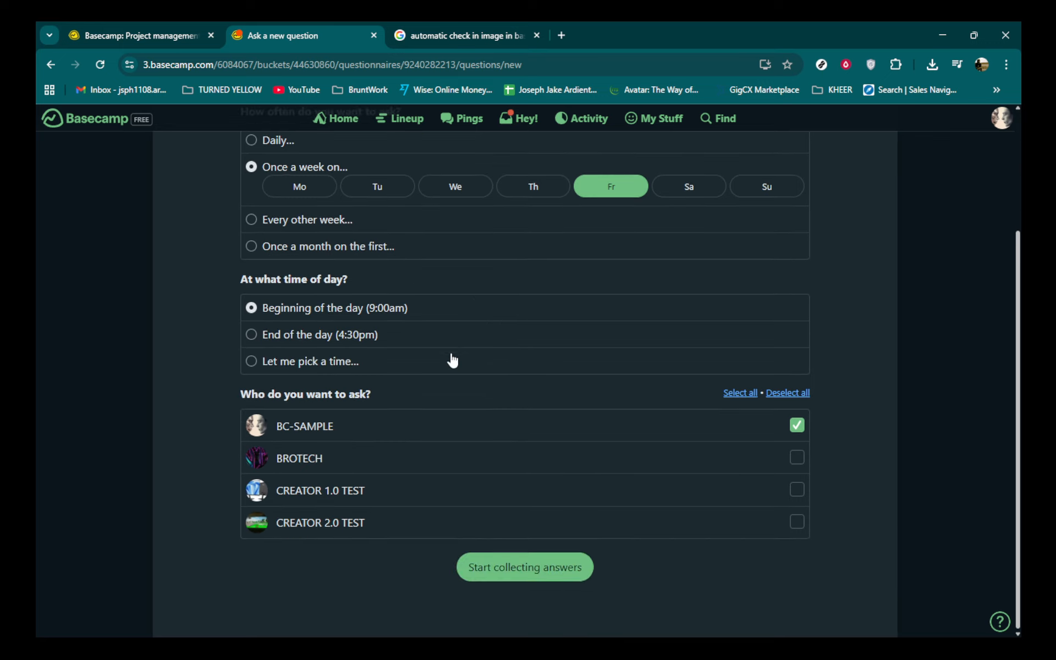
left_click(303, 337)
scroll(303, 285, "up", 1)
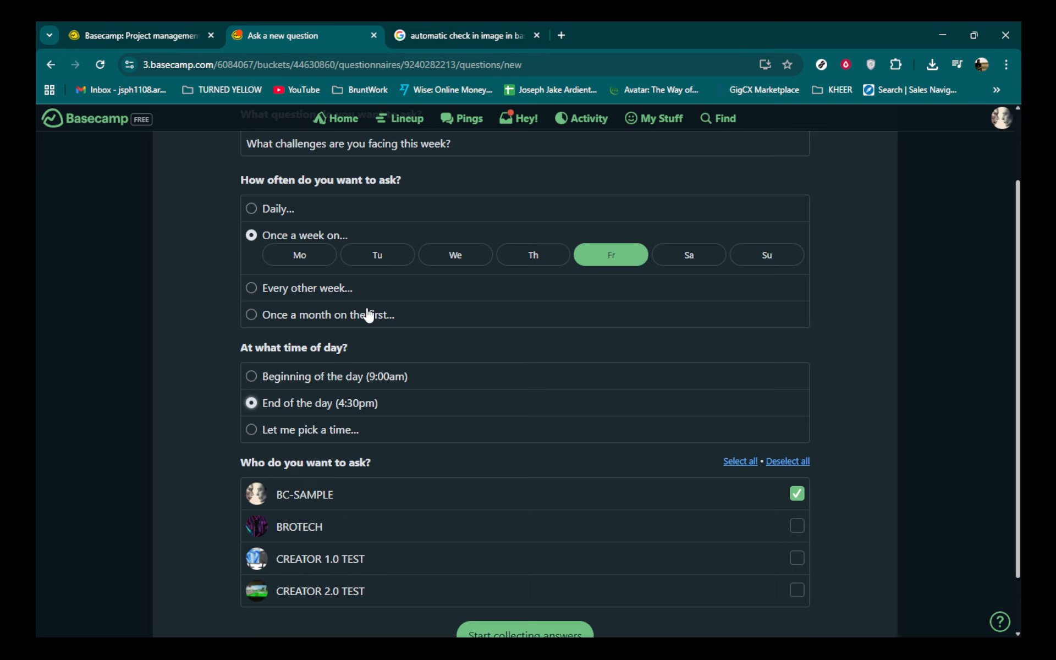
scroll(378, 336, "down", 1)
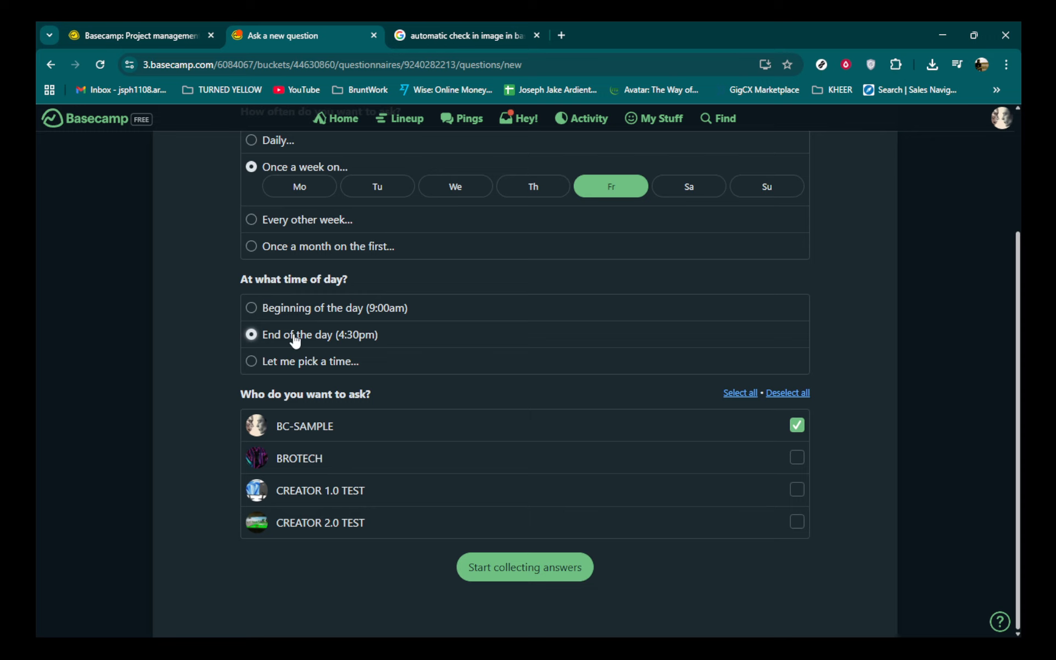
scroll(316, 269, "up", 1)
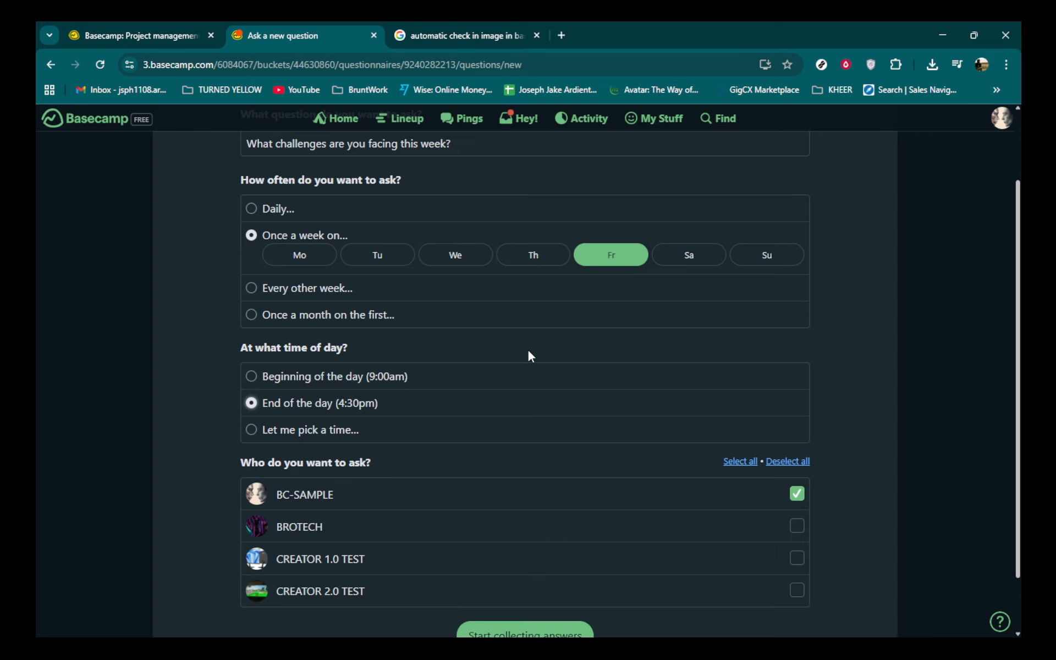
scroll(529, 356, "down", 1)
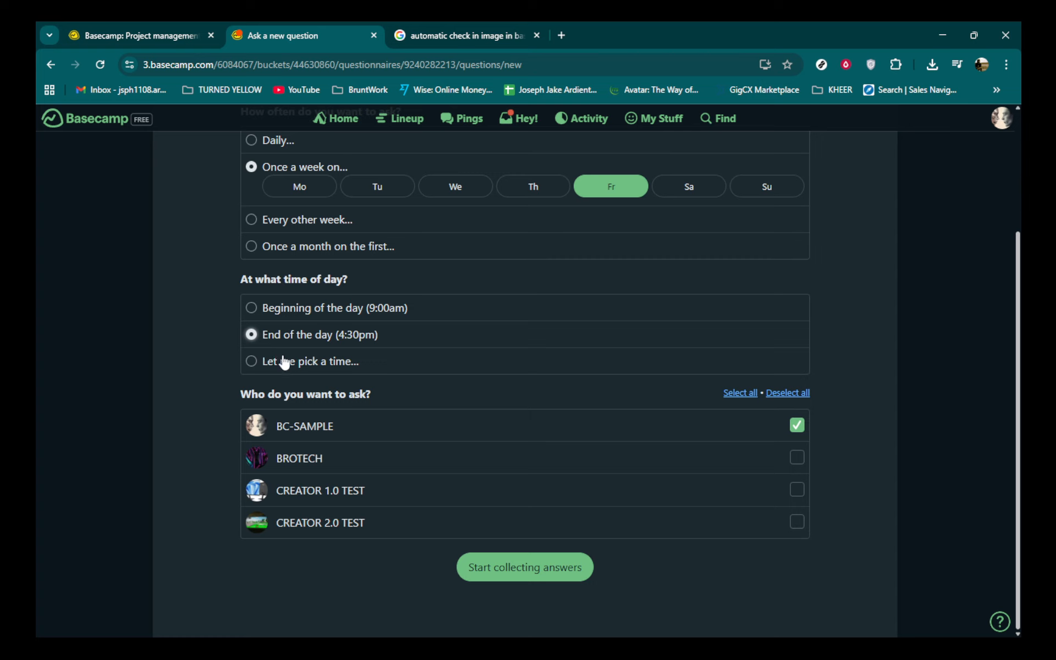
left_click(329, 366)
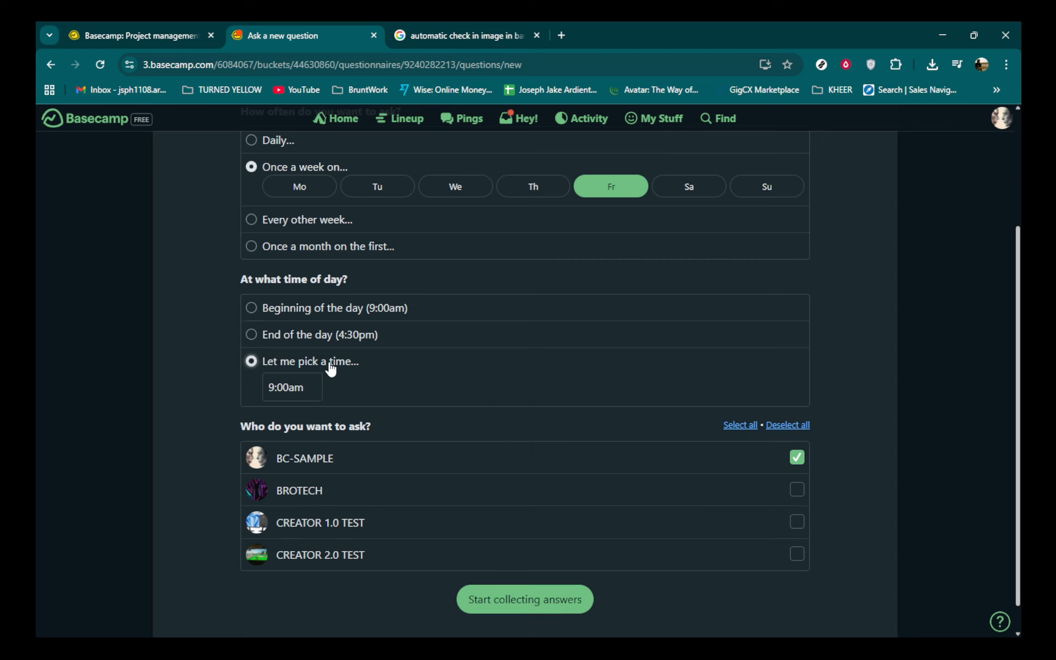
left_click(253, 336)
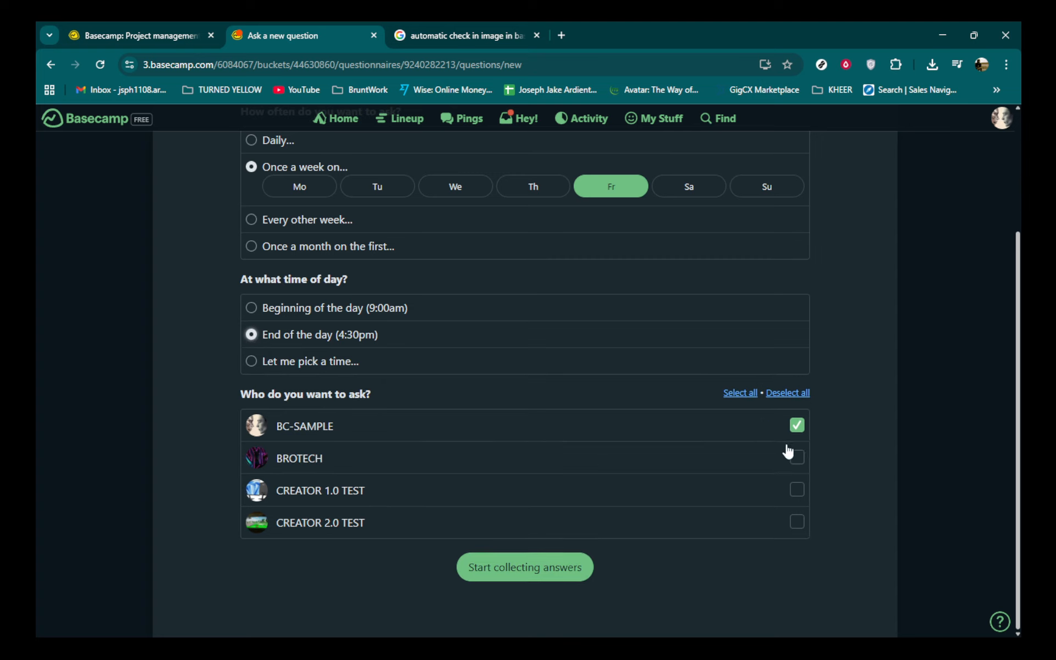
- Include BROTECH, CREATOR 1.0 TEST and CREATOR 2.0 TEST among the people asked, and start collecting answers
left_click(796, 459)
left_click(797, 491)
left_click(796, 521)
left_click(519, 567)
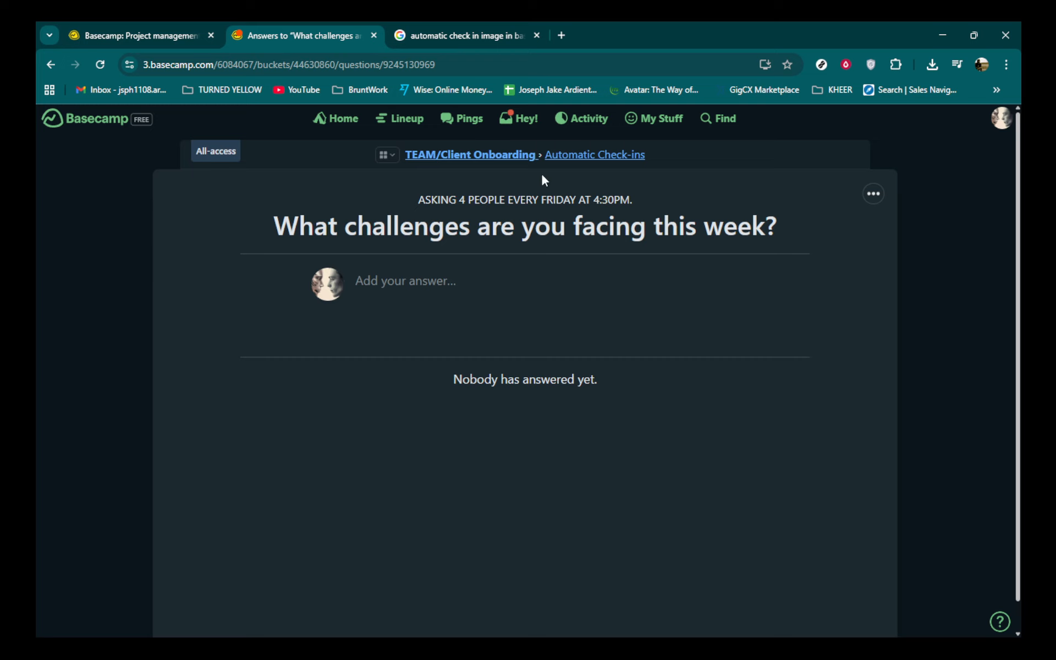
- Go back through the Automatic Check-ins list to the project page and review its check-in questions
left_click(577, 159)
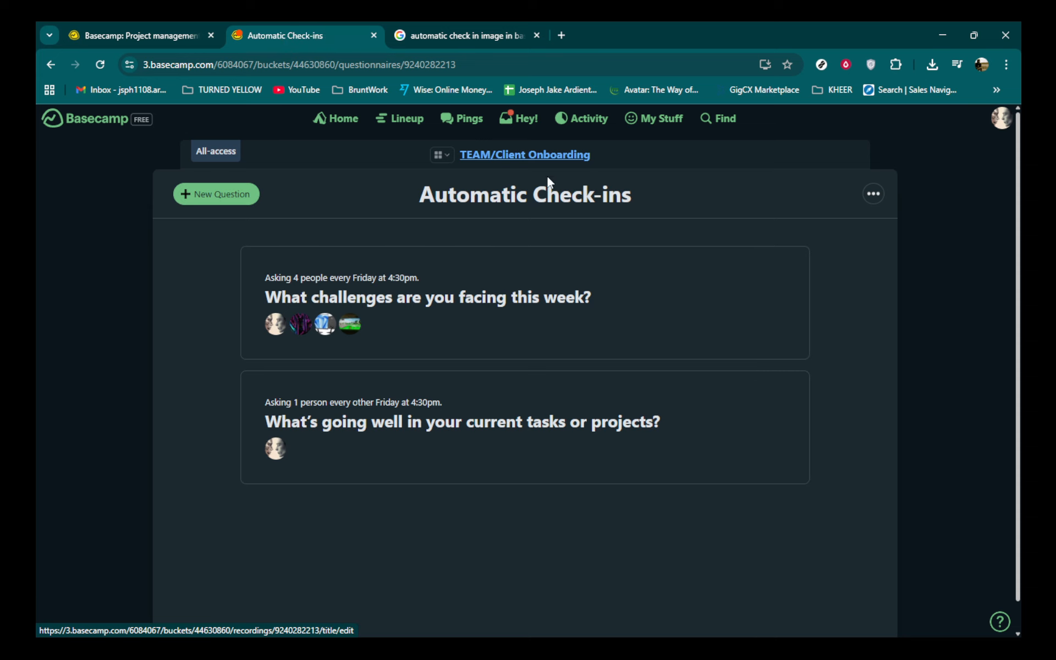
left_click(502, 158)
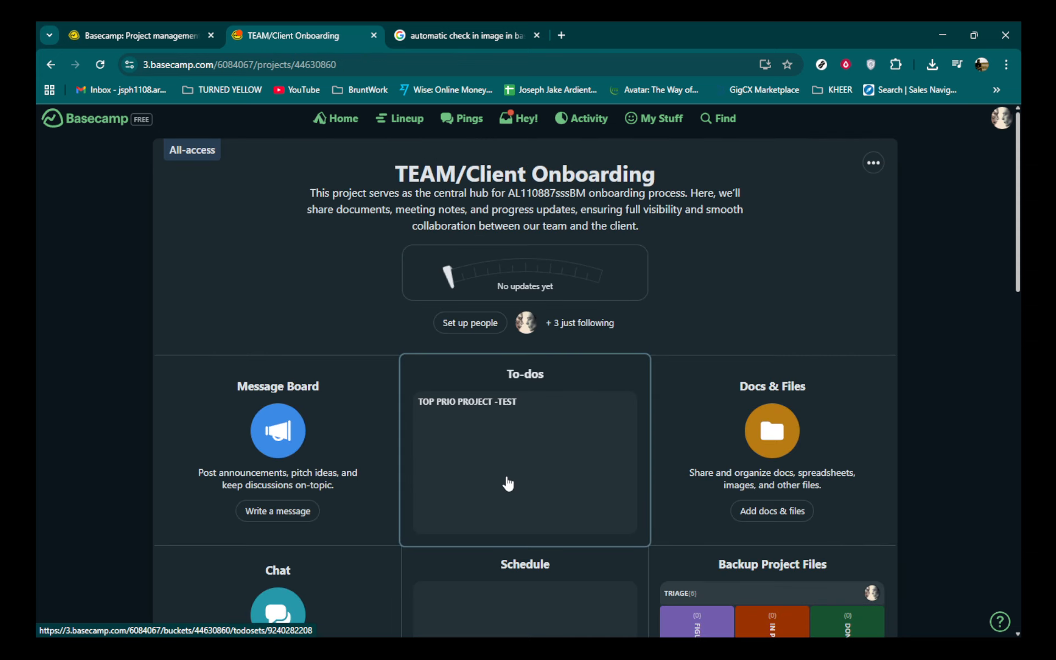
scroll(519, 484, "down", 6)
scroll(574, 476, "down", 2)
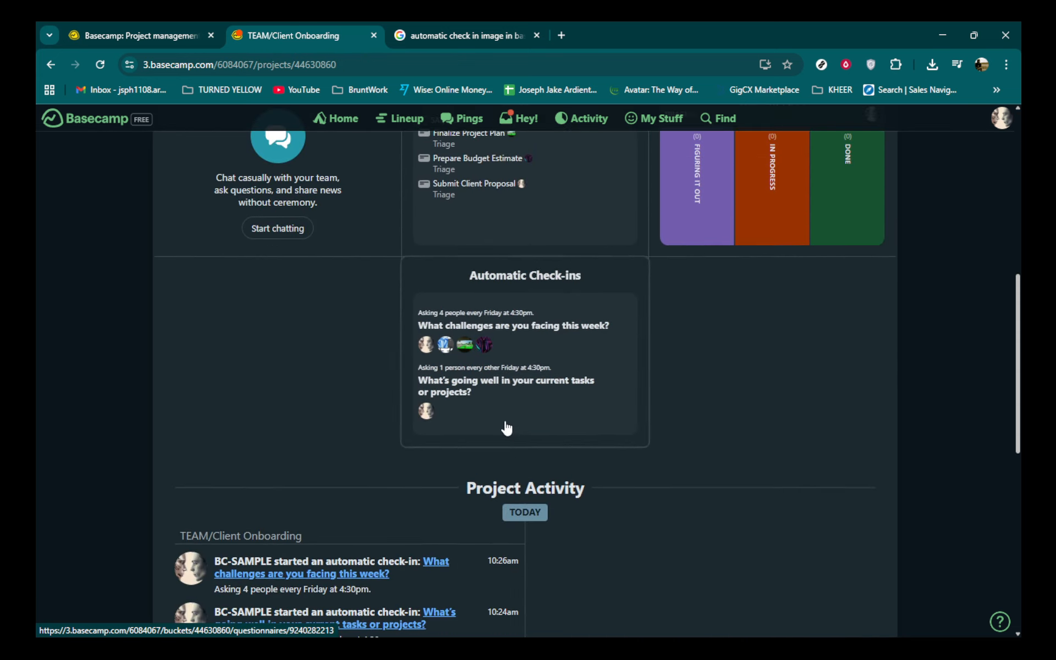